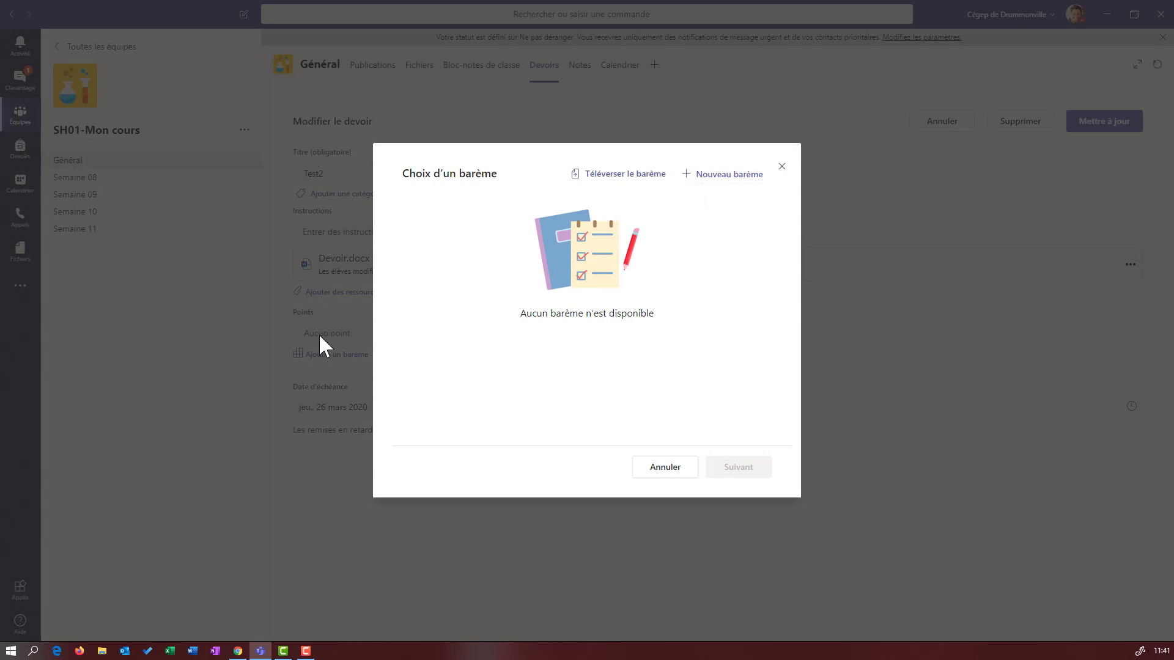
Create a new rubric titled "Évaluation compétence écrire" and enable points for it.
click(723, 181)
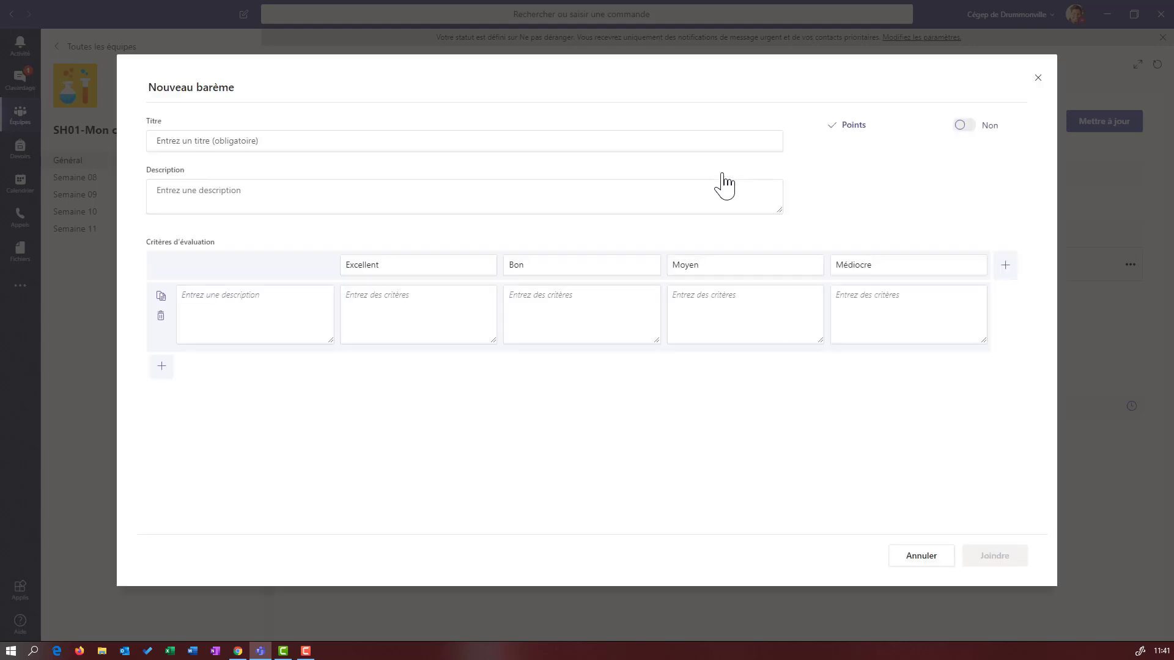
click(209, 141)
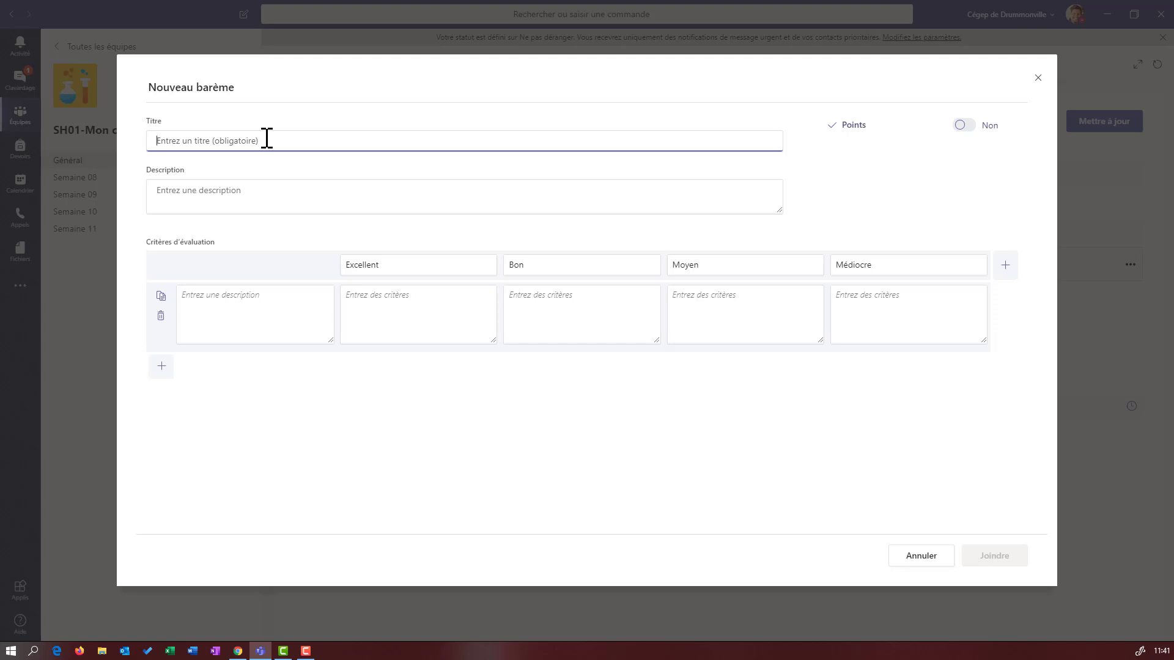
text(Évaluation compétence écrire)
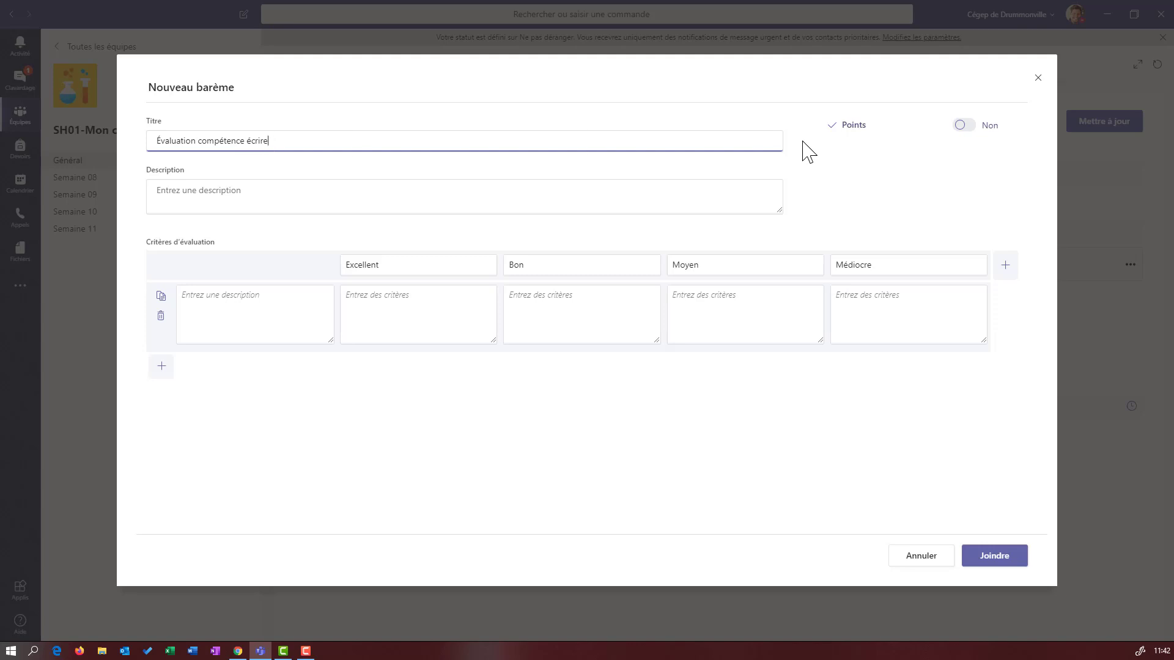
click(963, 130)
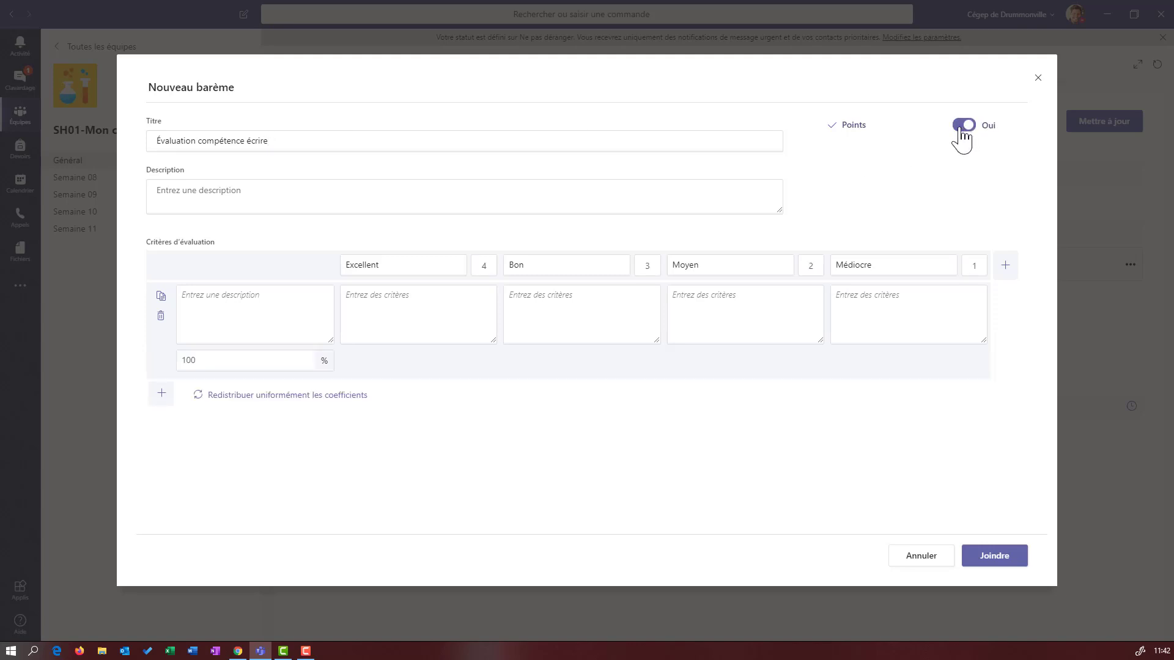
click(190, 190)
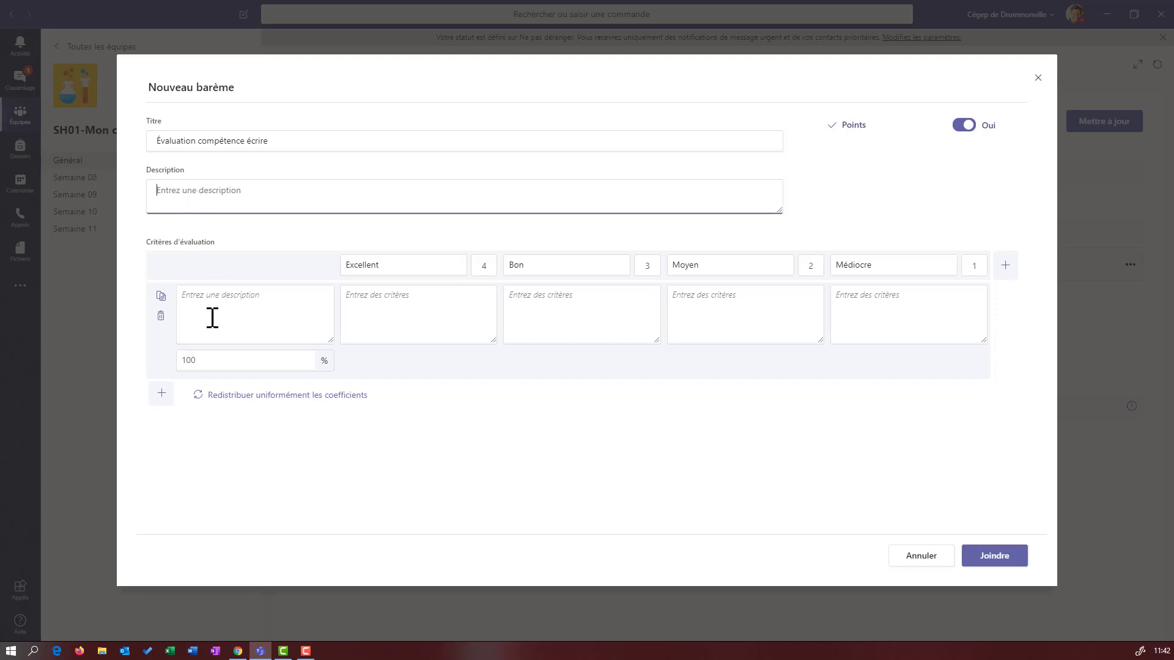
Add three more criterion rows to the rubric's evaluation grid, making four rows in all.
click(161, 393)
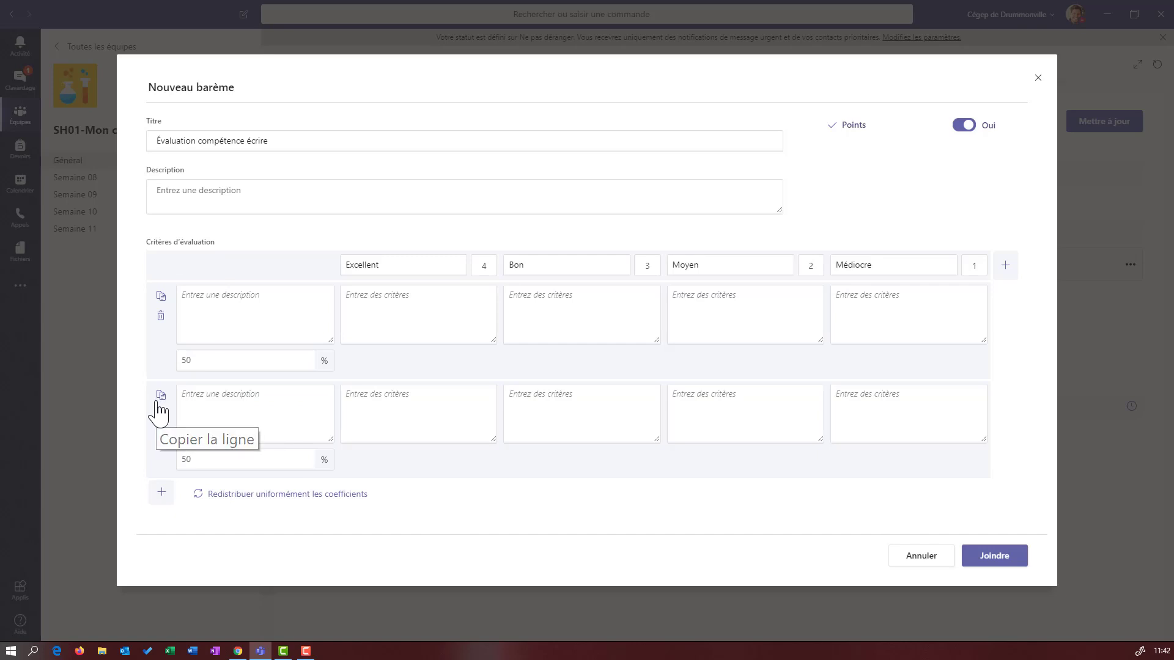
click(161, 493)
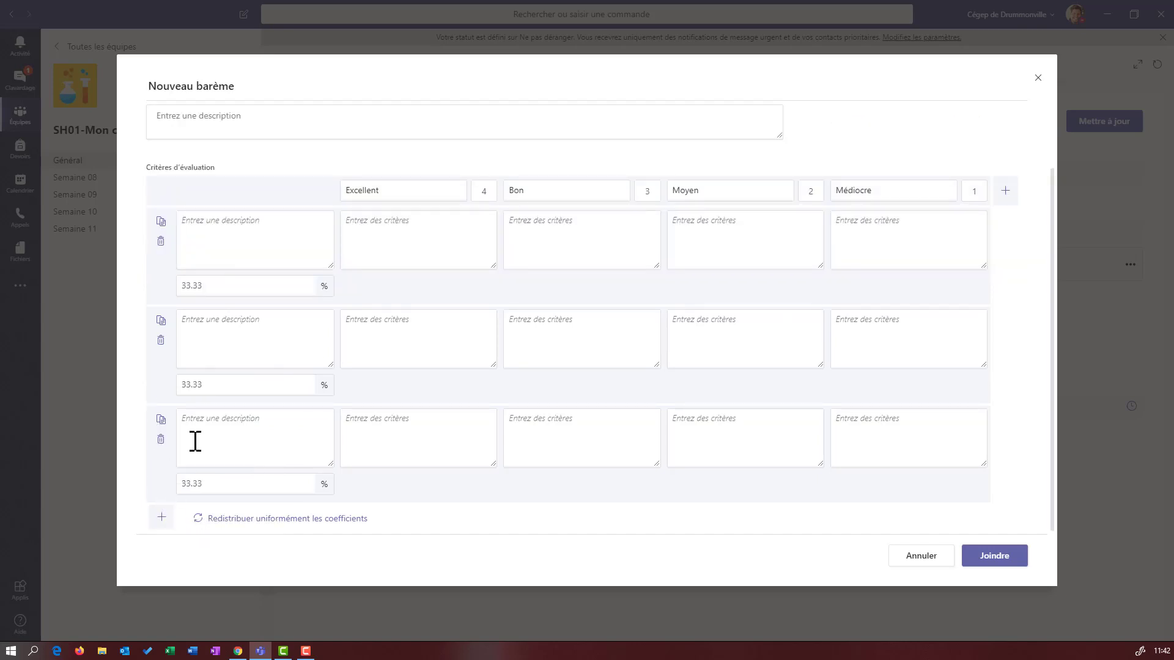
click(161, 517)
scroll(318, 385, up, 3)
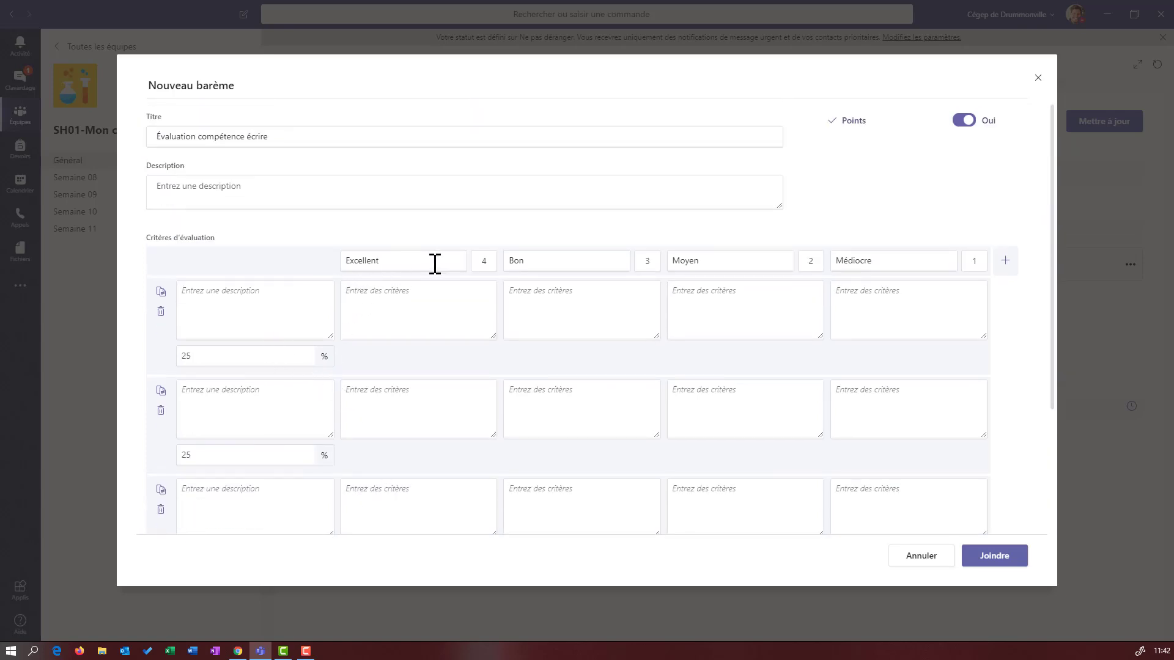
click(485, 261)
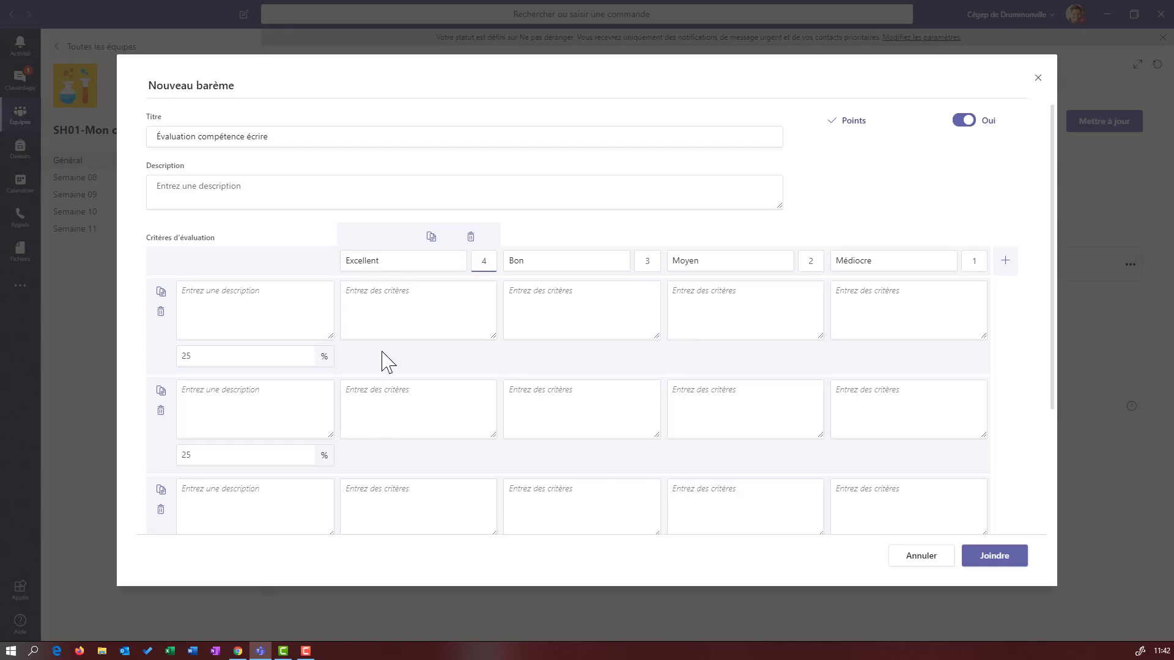
click(389, 261)
drag(535, 262, 508, 260)
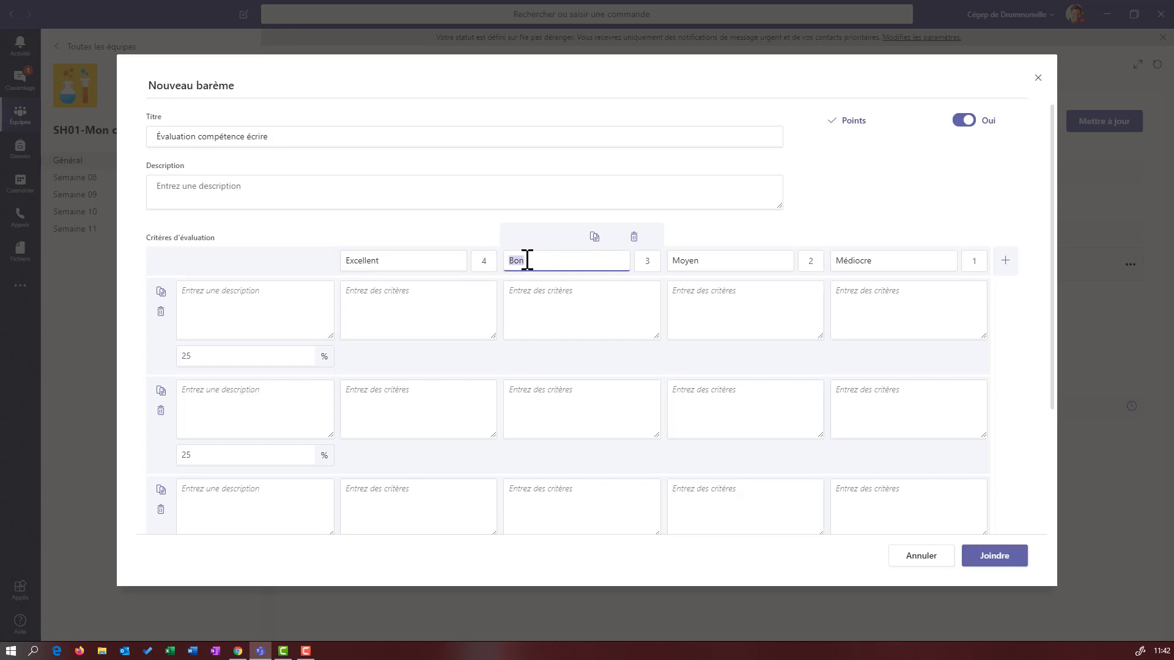
click(888, 261)
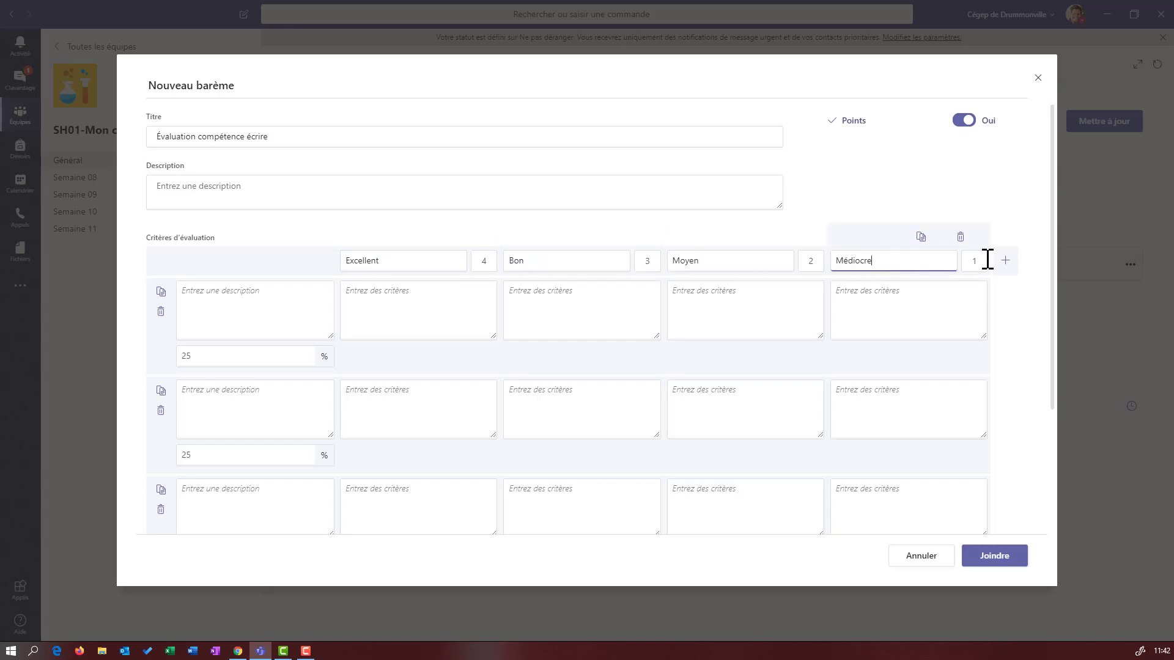
Add a fifth rating level after Médiocre and name it "Échec".
click(1005, 267)
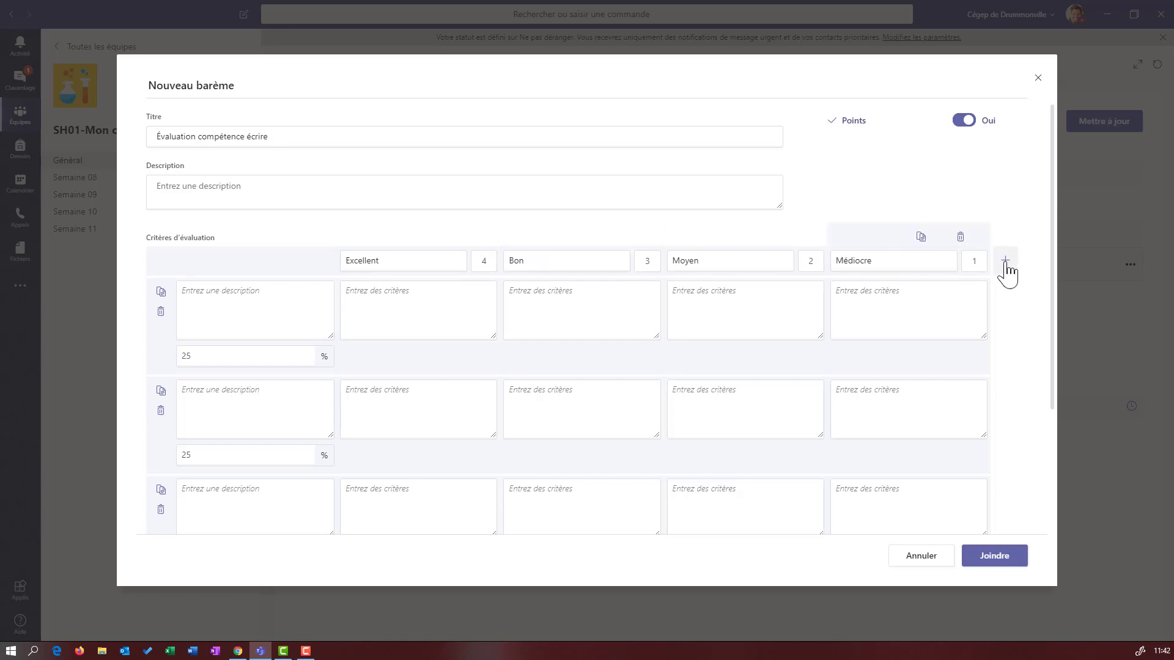
click(940, 264)
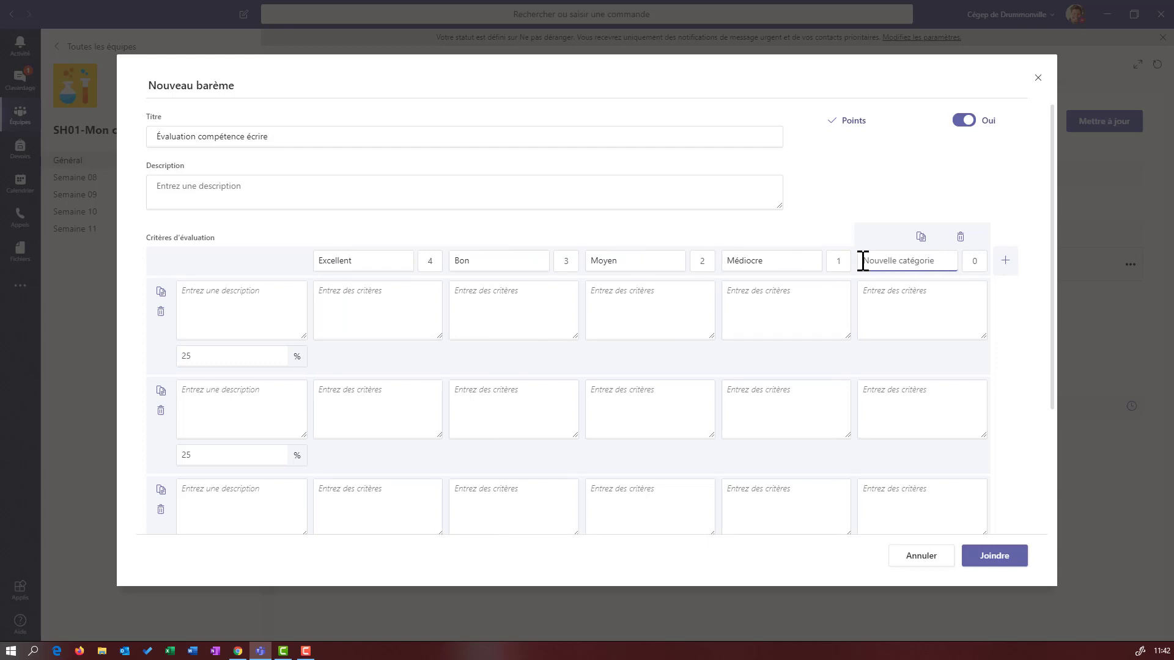
text(Échec)
Set the weight of the first criterion row to 40 %.
drag(1052, 307, 1052, 355)
scroll(758, 297, up, 1)
click(212, 236)
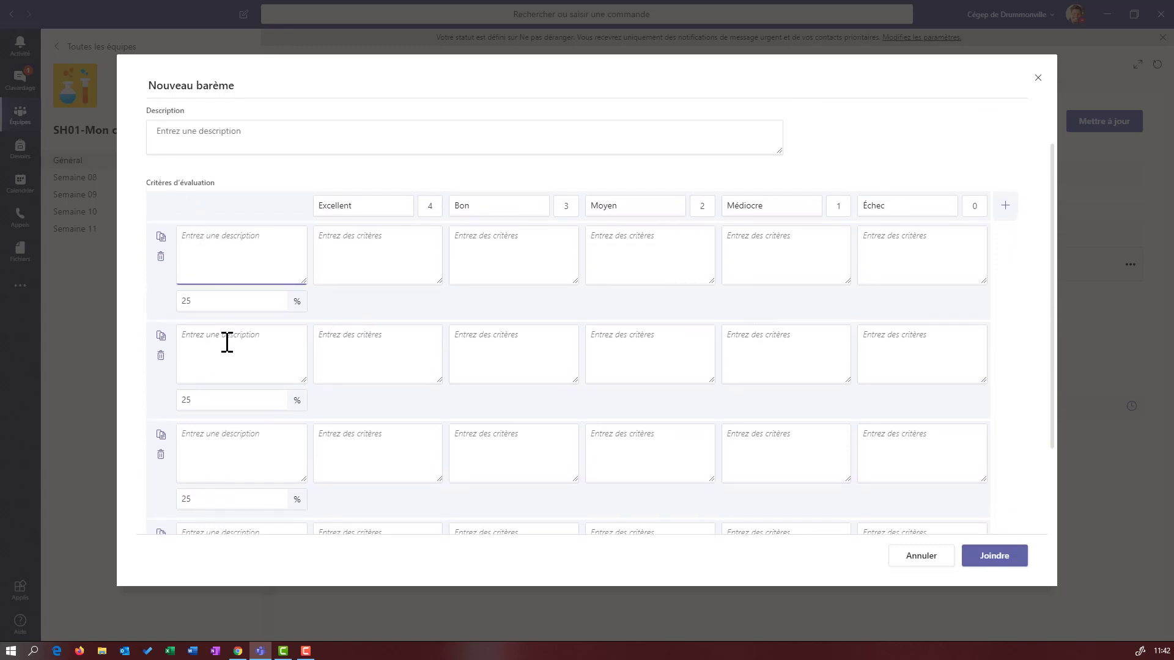
scroll(217, 358, down, 3)
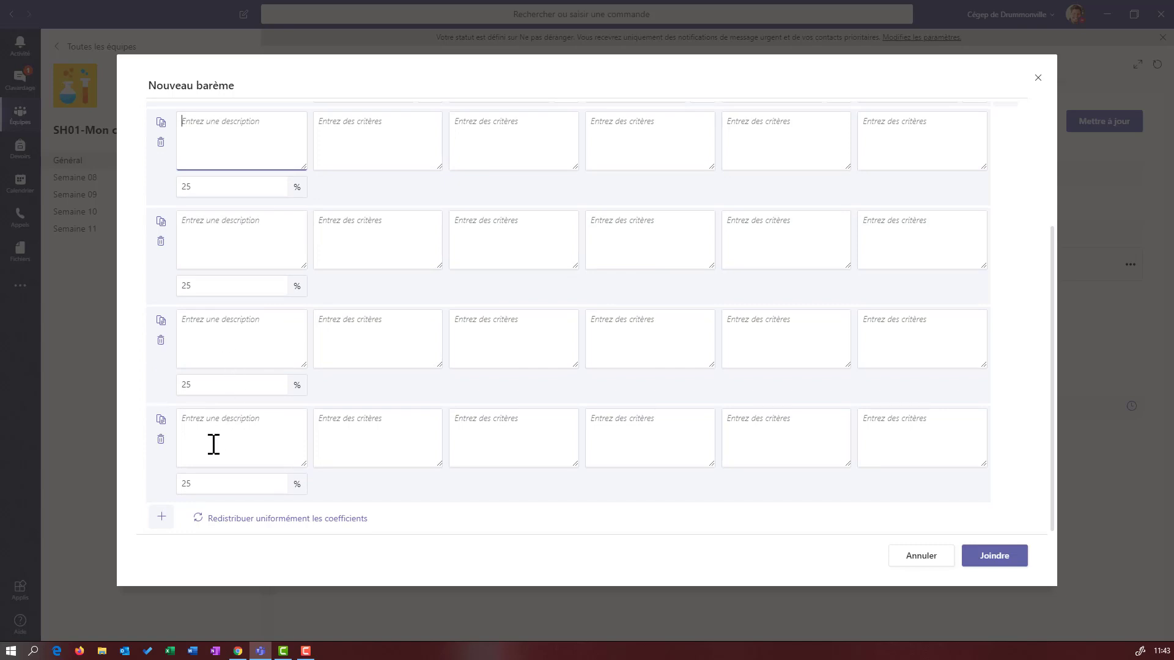
click(203, 188)
key(BackSpace)
key(BackSpace)
text(40)
Set the weights of the second, third and fourth criterion rows to 20 % each.
click(203, 291)
text(20)
click(206, 385)
text(20)
click(192, 484)
text(20)
scroll(395, 467, up, 5)
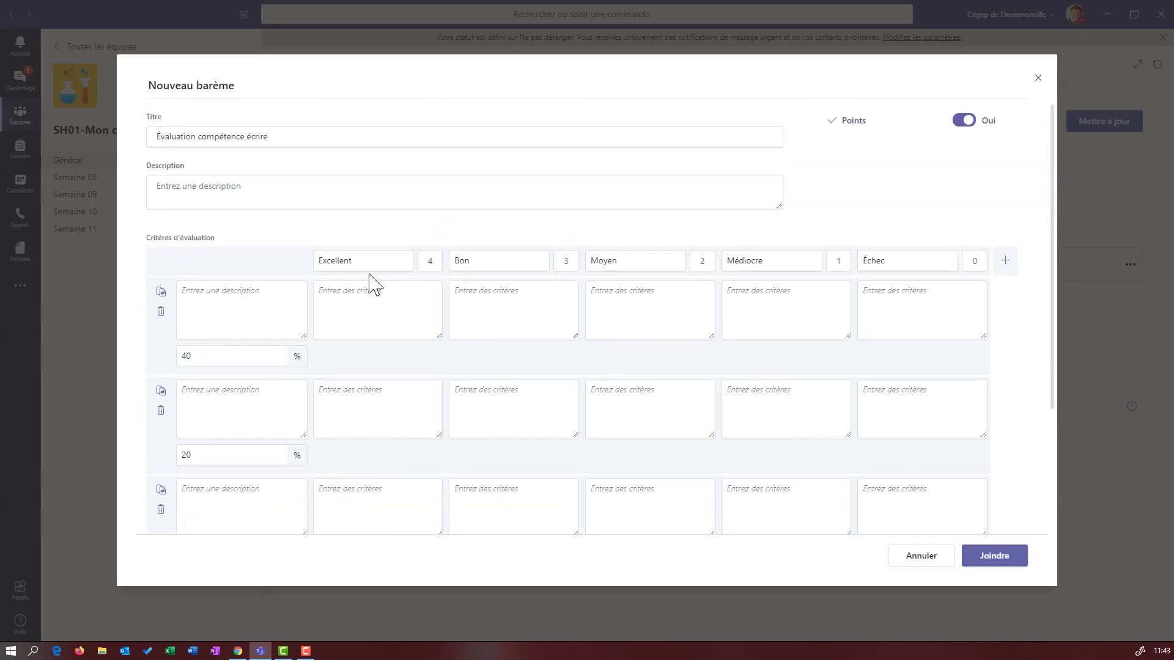
click(430, 261)
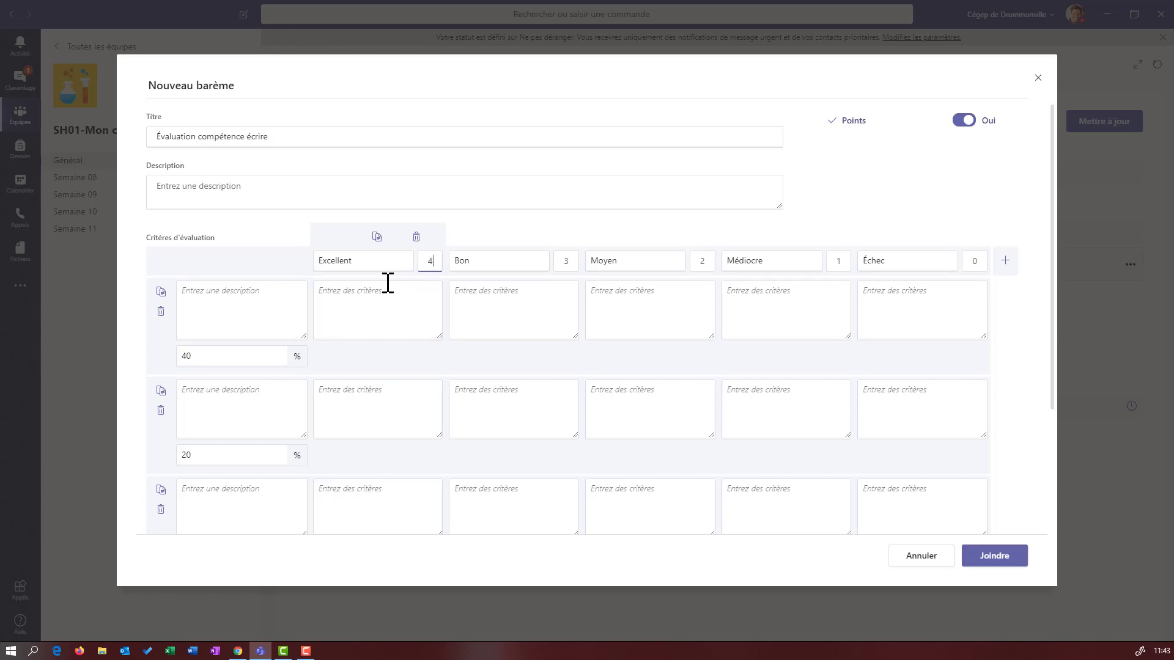
click(373, 315)
click(630, 422)
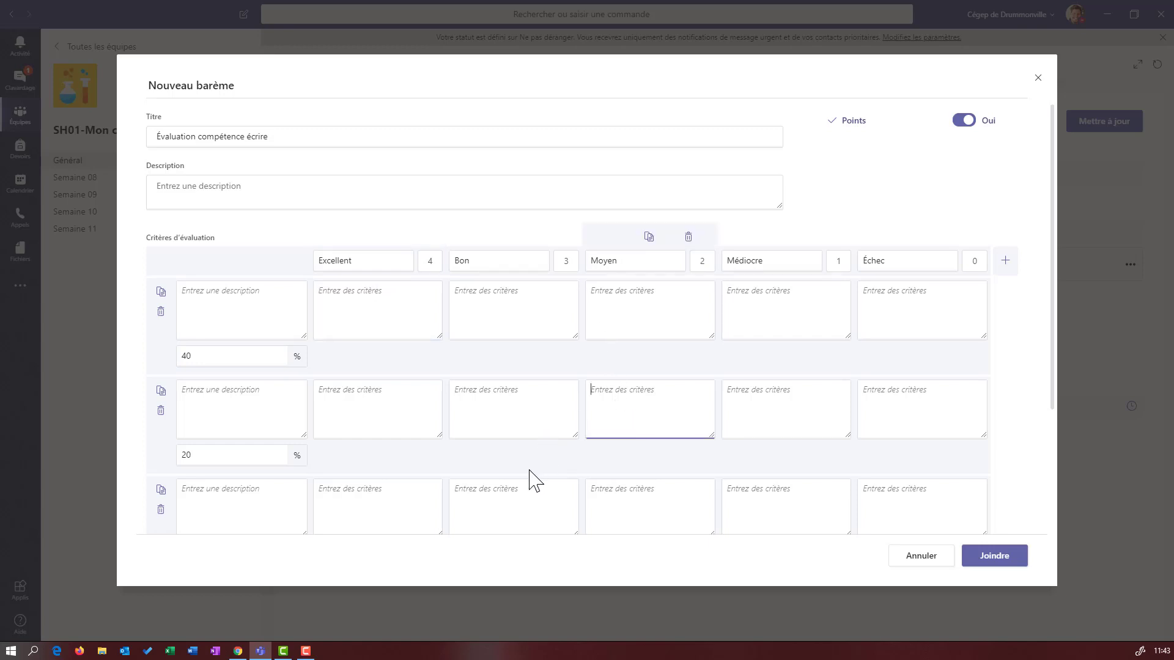
click(492, 506)
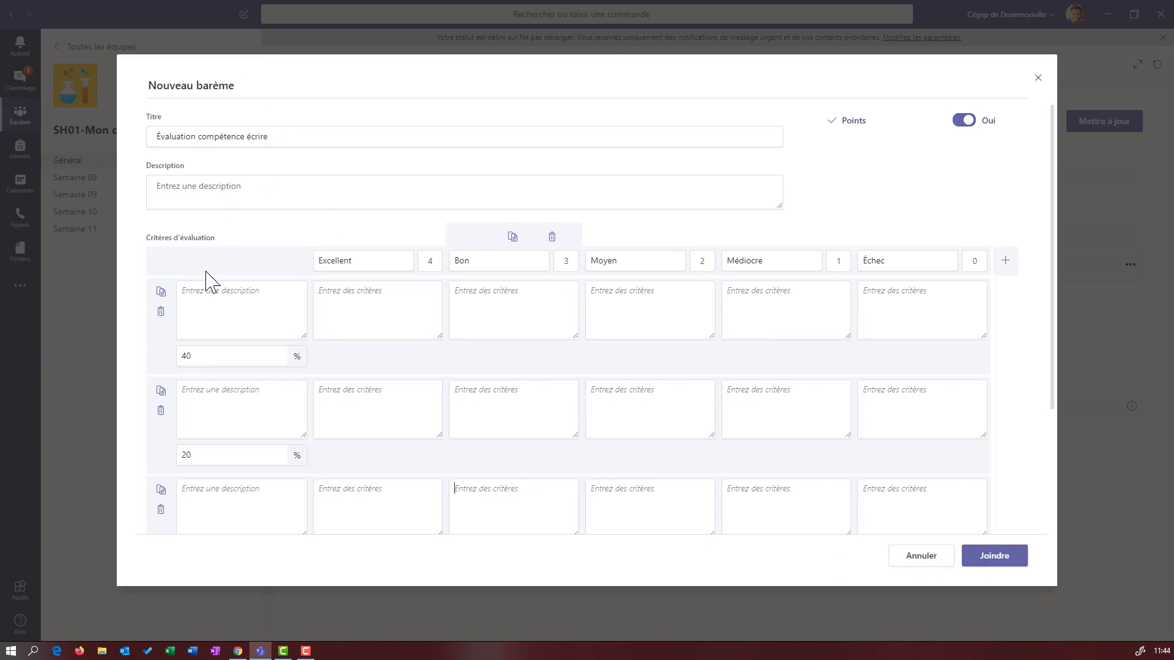
Attach the rubric to the Test2 assignment and update the assignment with a maximum of 60 points.
click(978, 558)
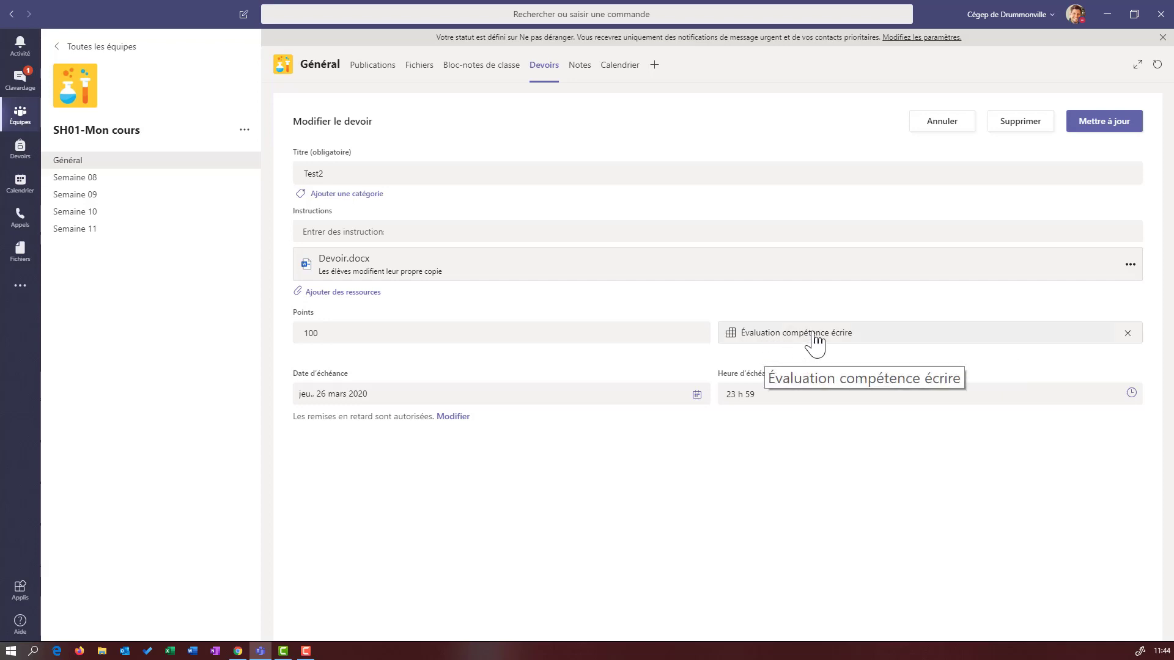
click(398, 336)
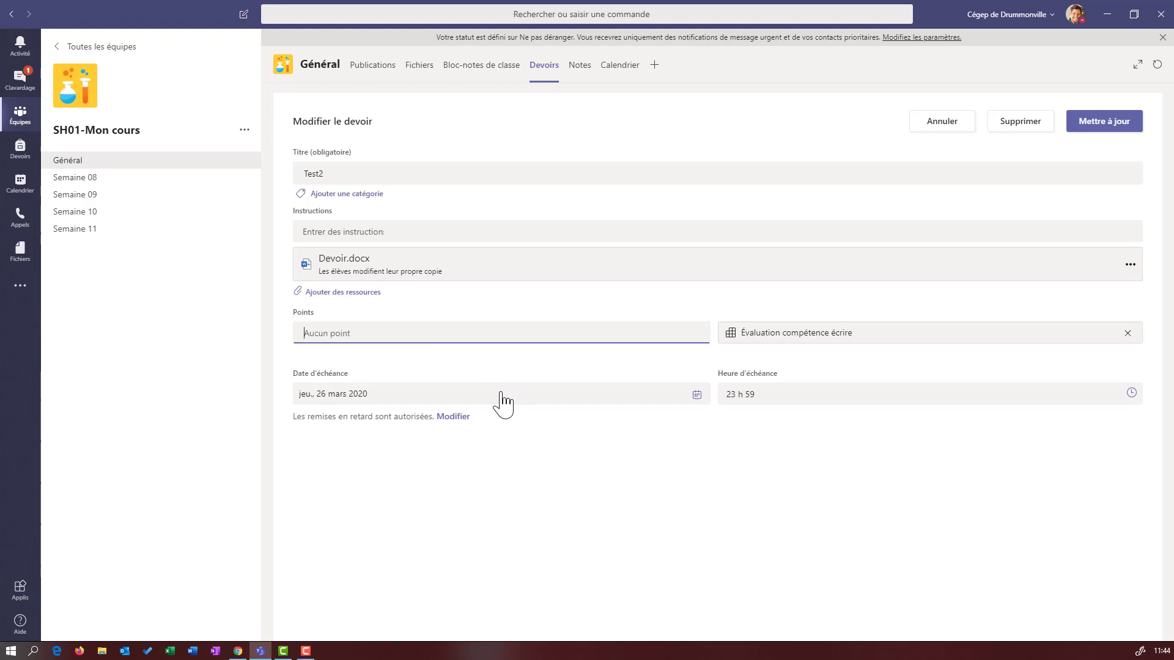
click(577, 516)
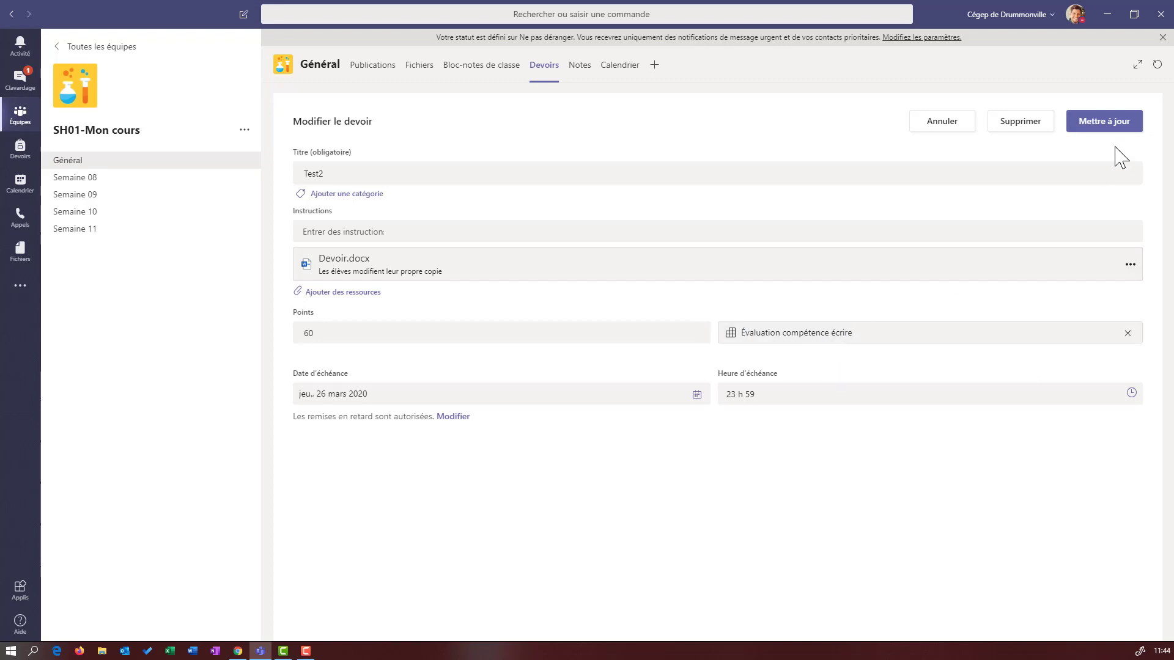
click(1105, 127)
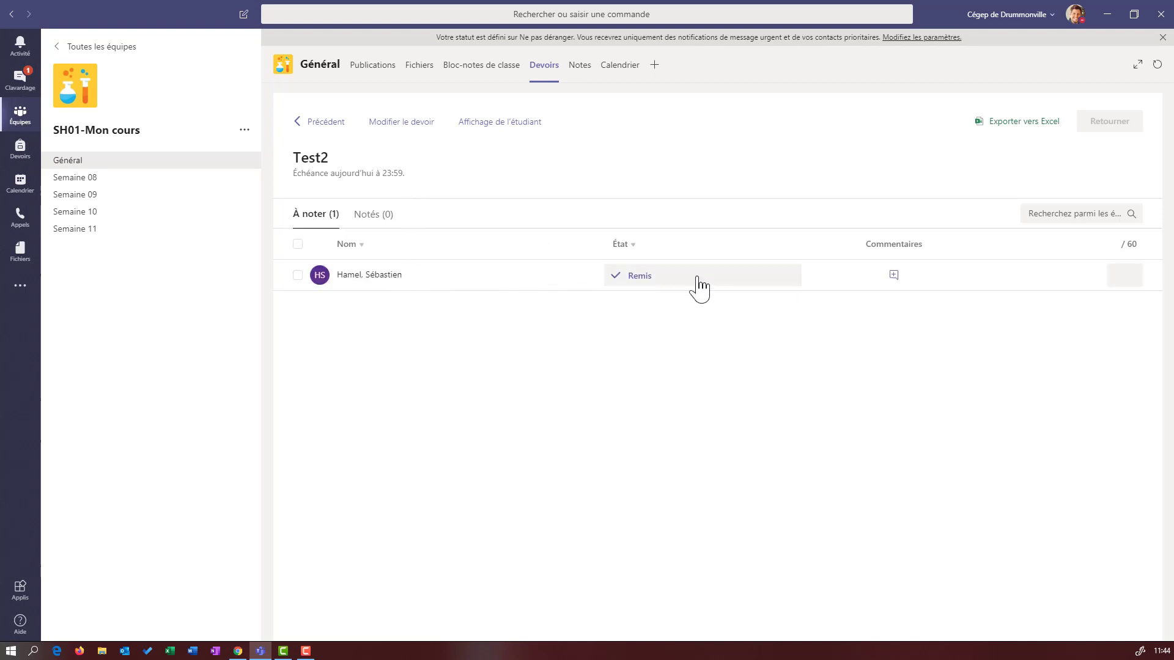
Grade the student's submitted work with the rubric, rating Qualité 1, 3 and 4 as Bon and Qualité 2 as Moyen.
click(638, 278)
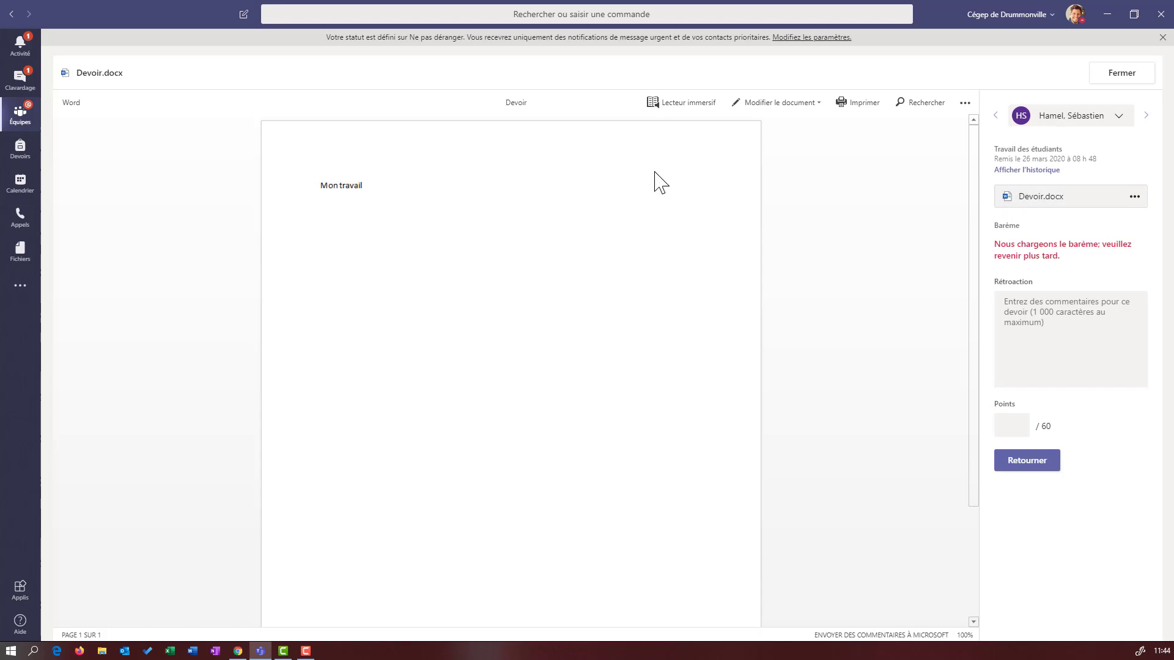
click(1131, 247)
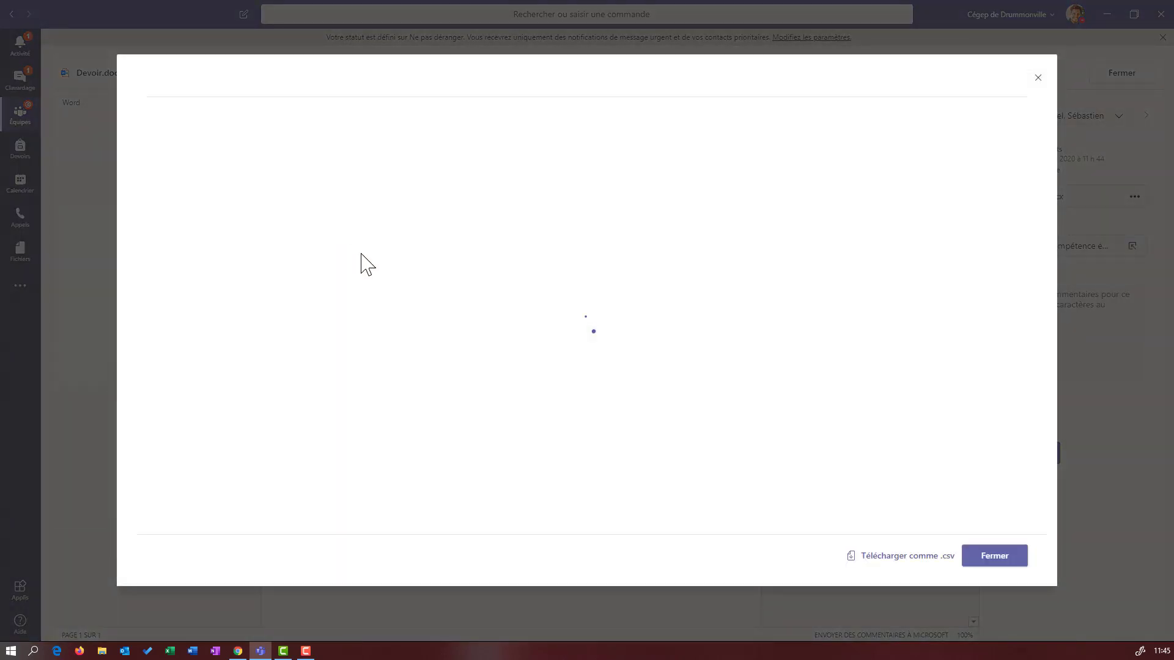
click(563, 257)
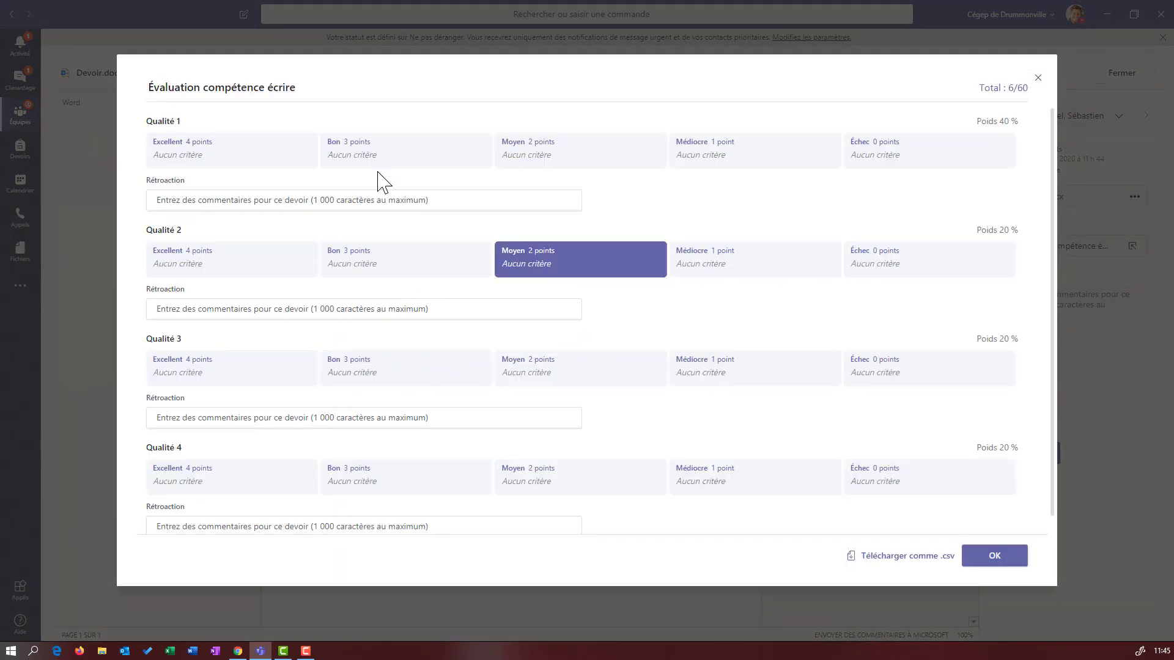
click(354, 150)
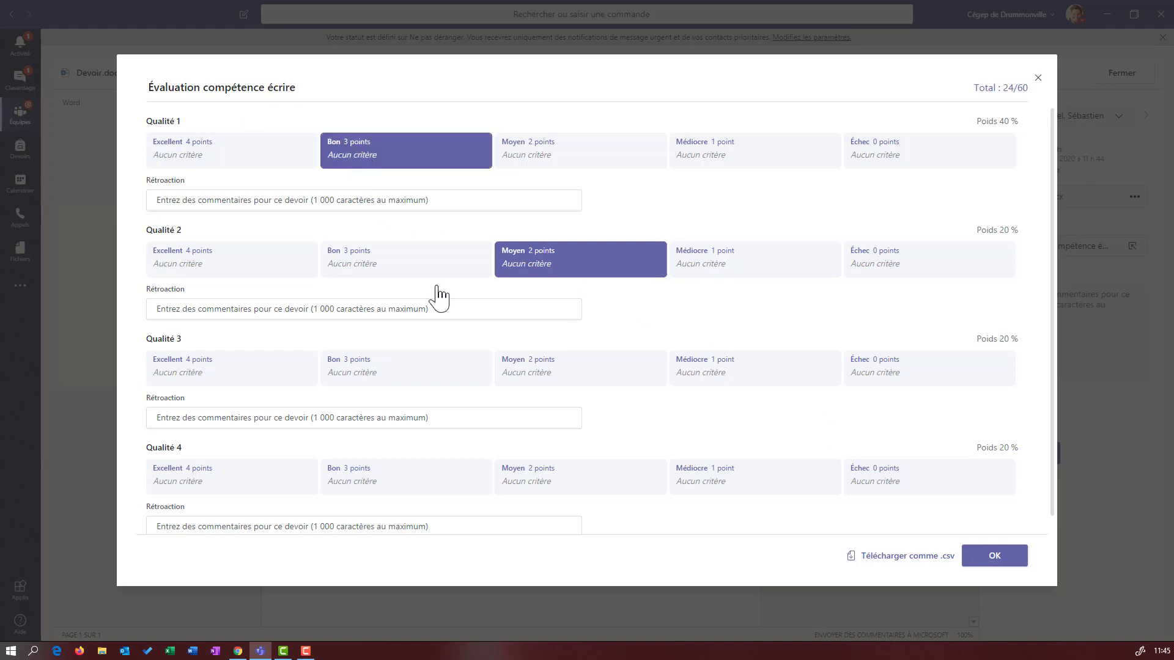
click(401, 374)
click(391, 486)
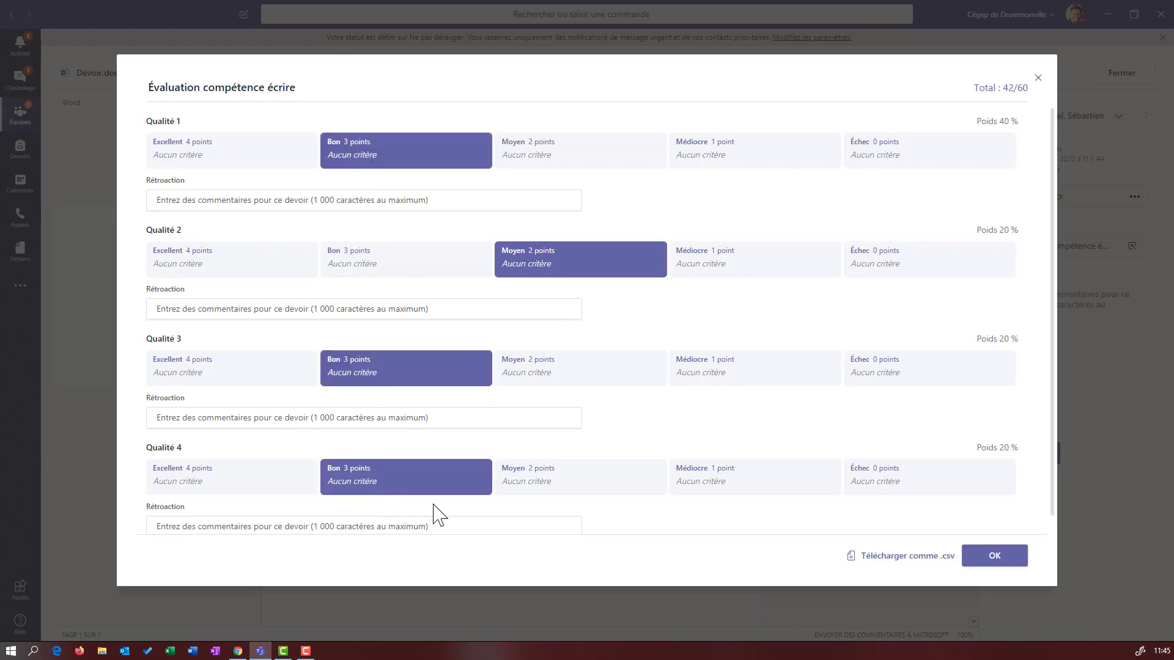
scroll(342, 501, down, 1)
click(188, 514)
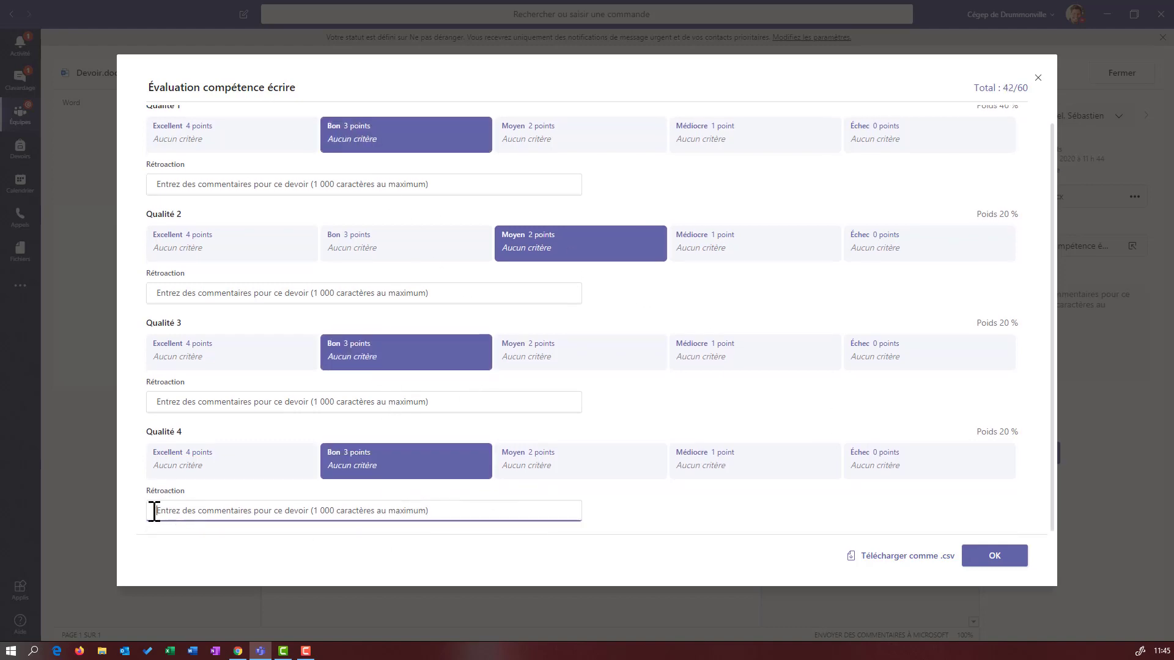
click(993, 556)
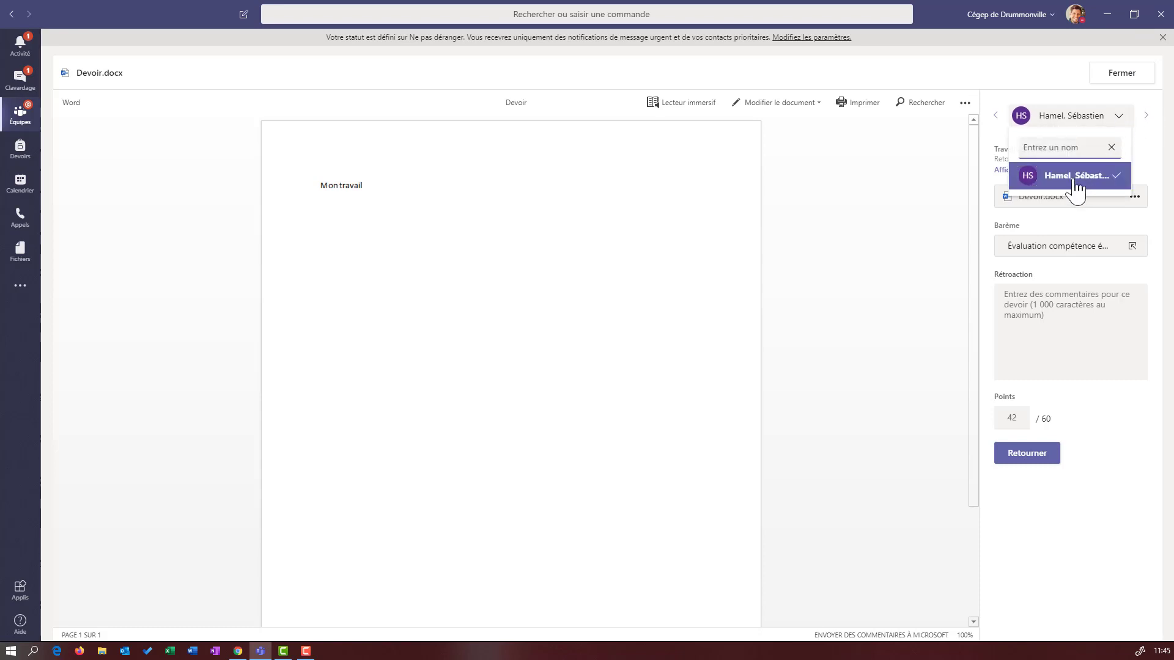
click(1151, 160)
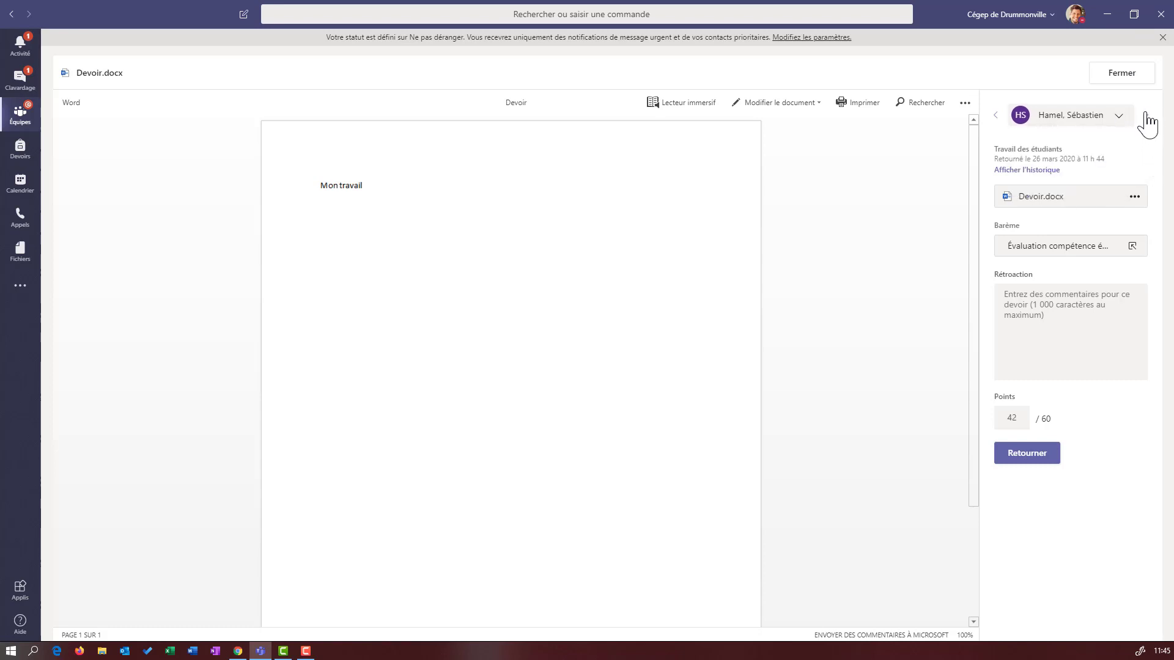